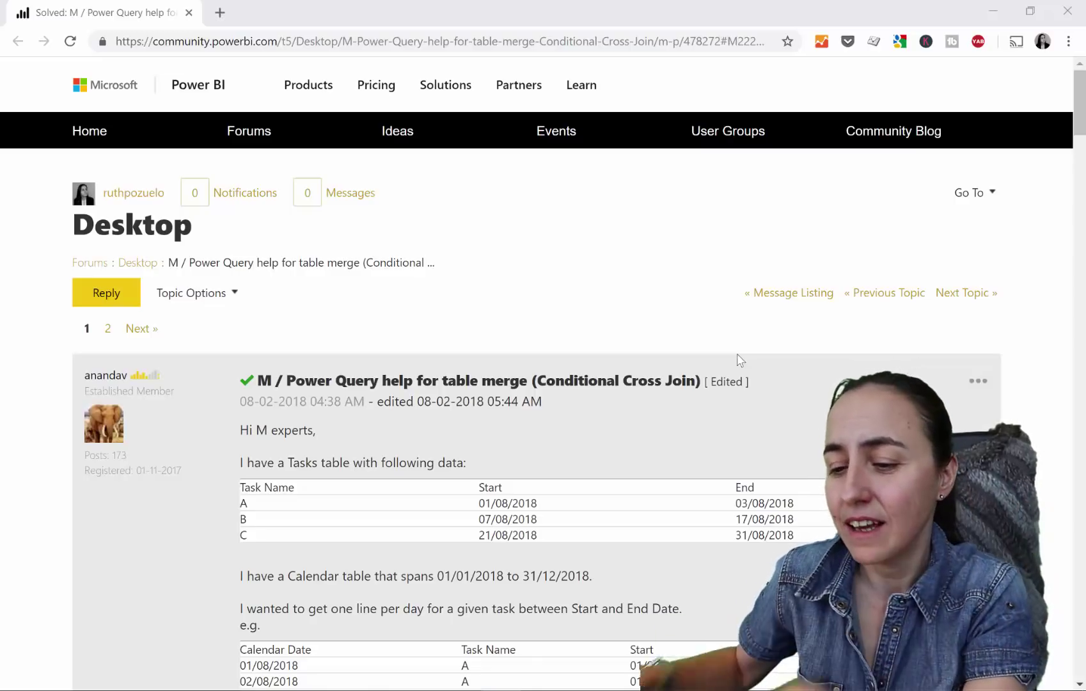
scroll(386, 526, "down", 3)
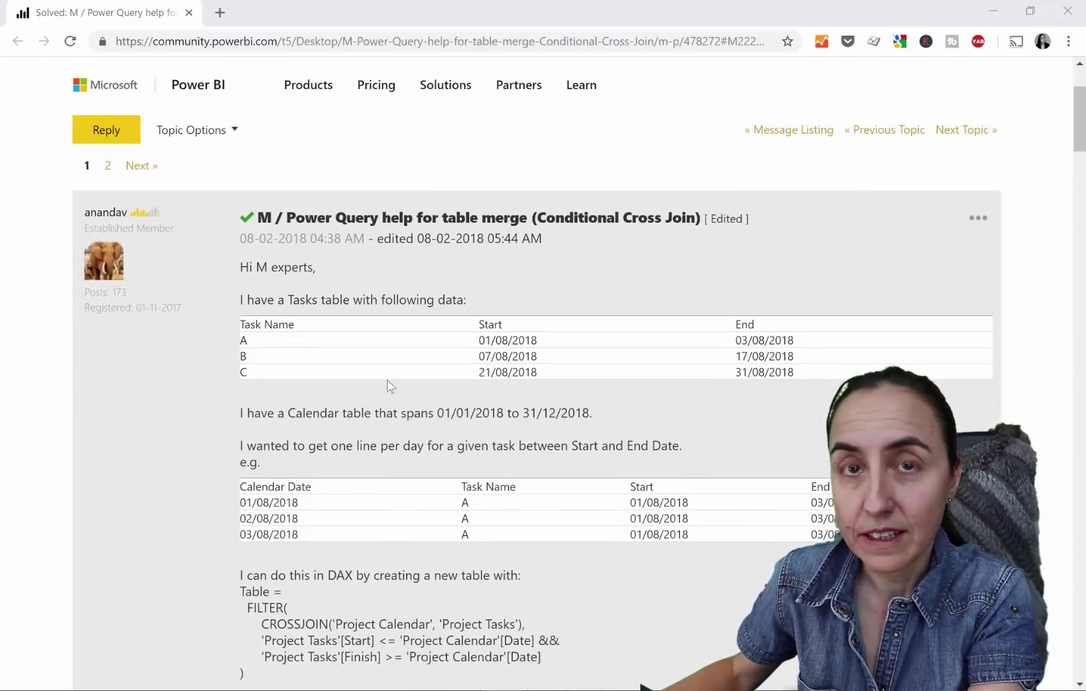
scroll(387, 379, "down", 10)
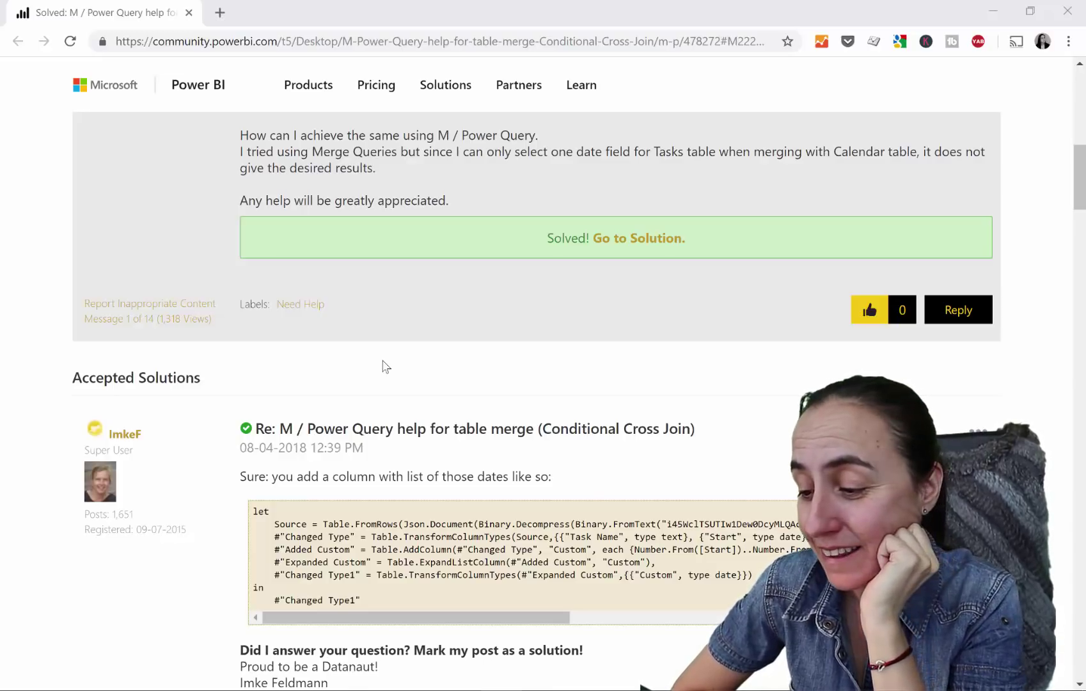
scroll(384, 366, "down", 8)
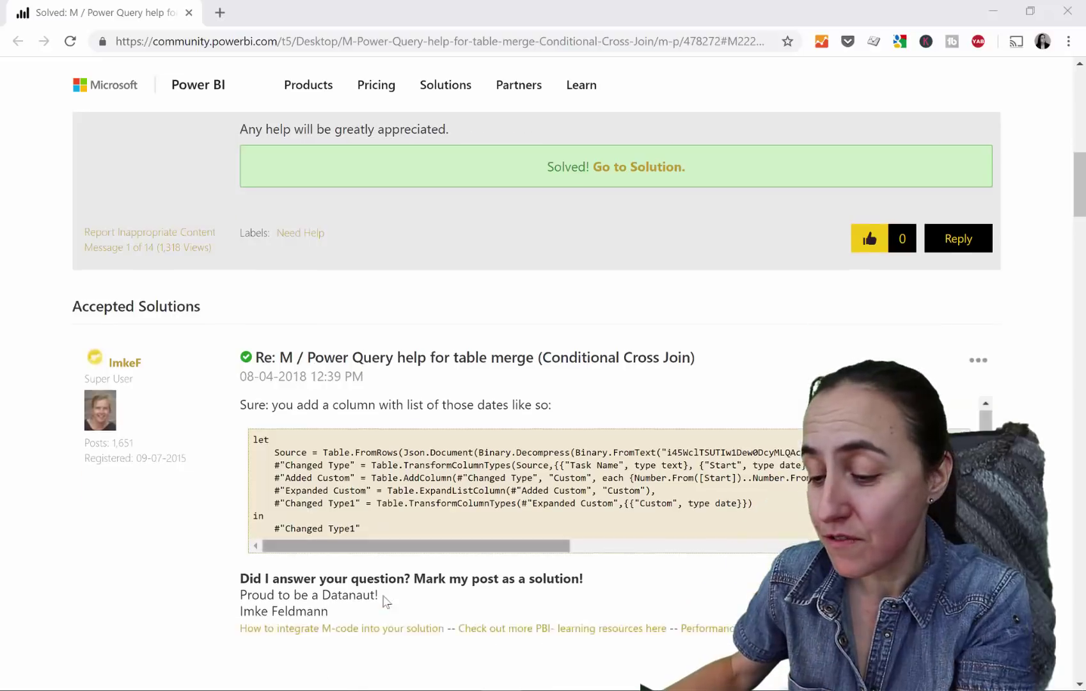
scroll(398, 604, "down", 4)
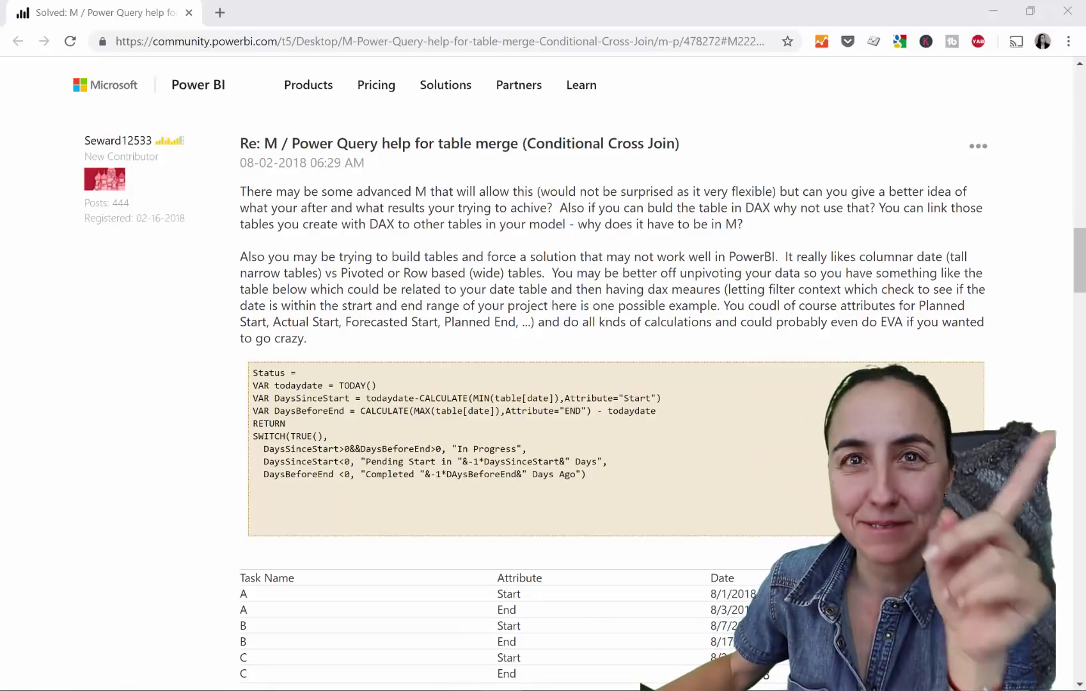
scroll(642, 686, "up", 20)
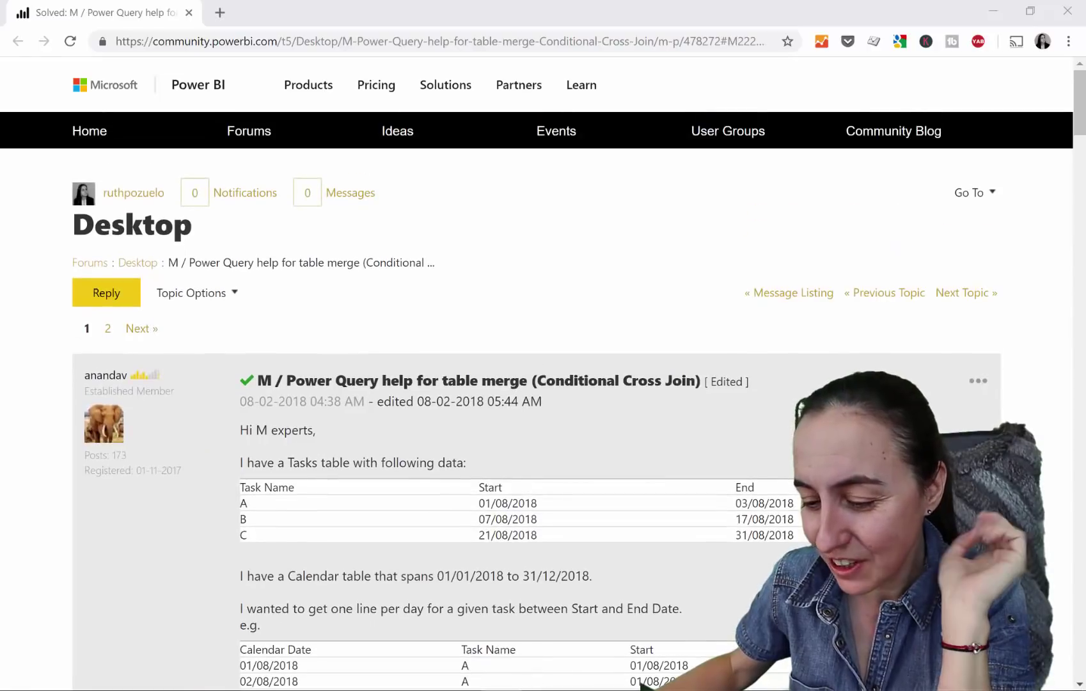
mouse_move(259, 681)
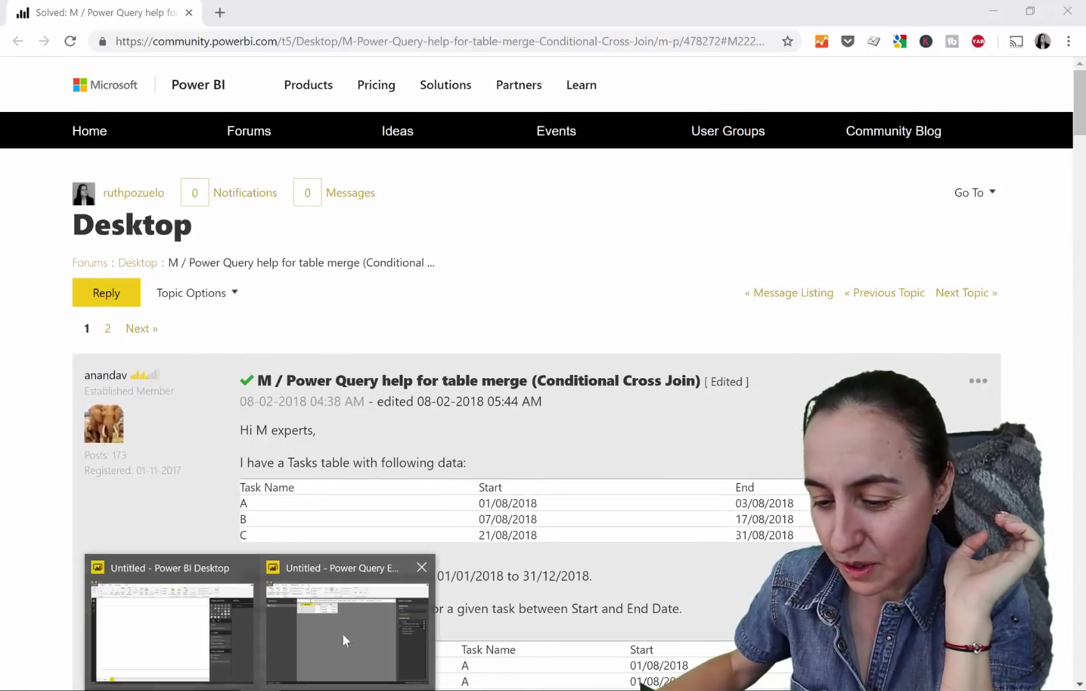
- Bring Power Query Editor forward to show Query1's tasks A, B and C with Start and End dates
left_click(362, 625)
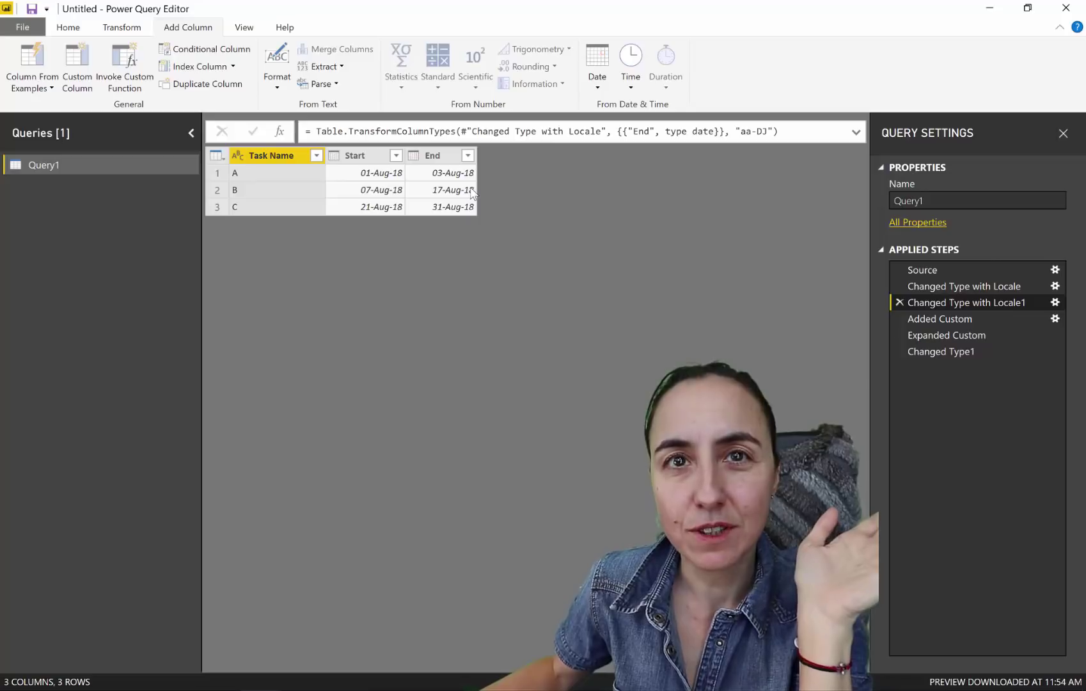
- Insert a mid-query Custom column with the formula {1..15}
left_click(74, 70)
left_click(620, 392)
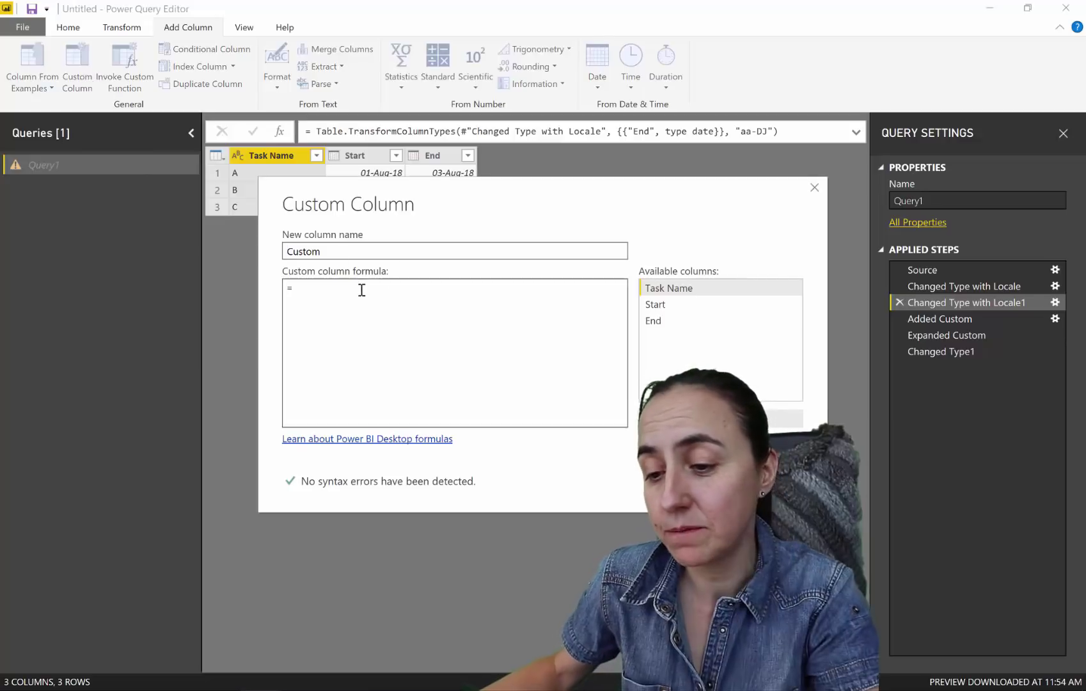
left_click(361, 290)
type("{")
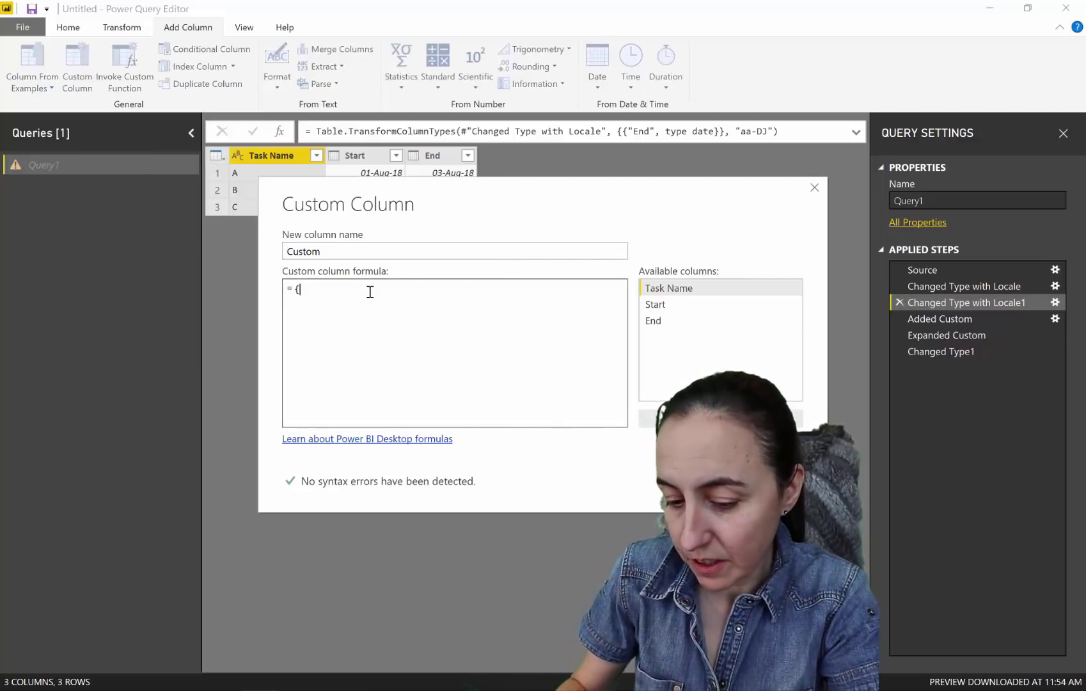
type("1..")
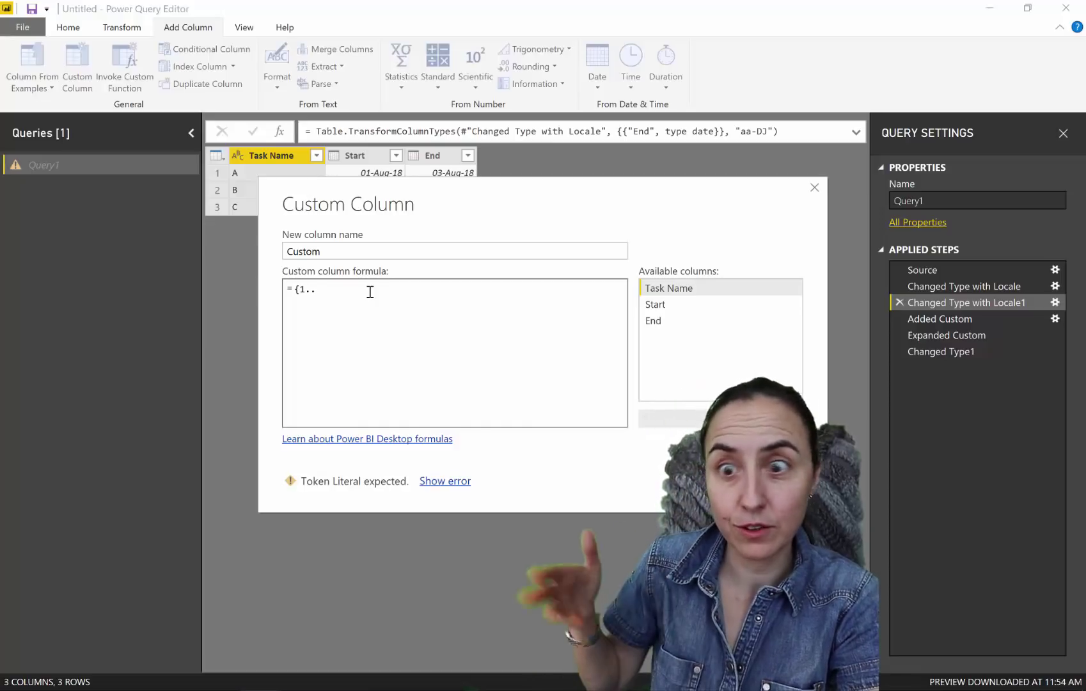
type("15")
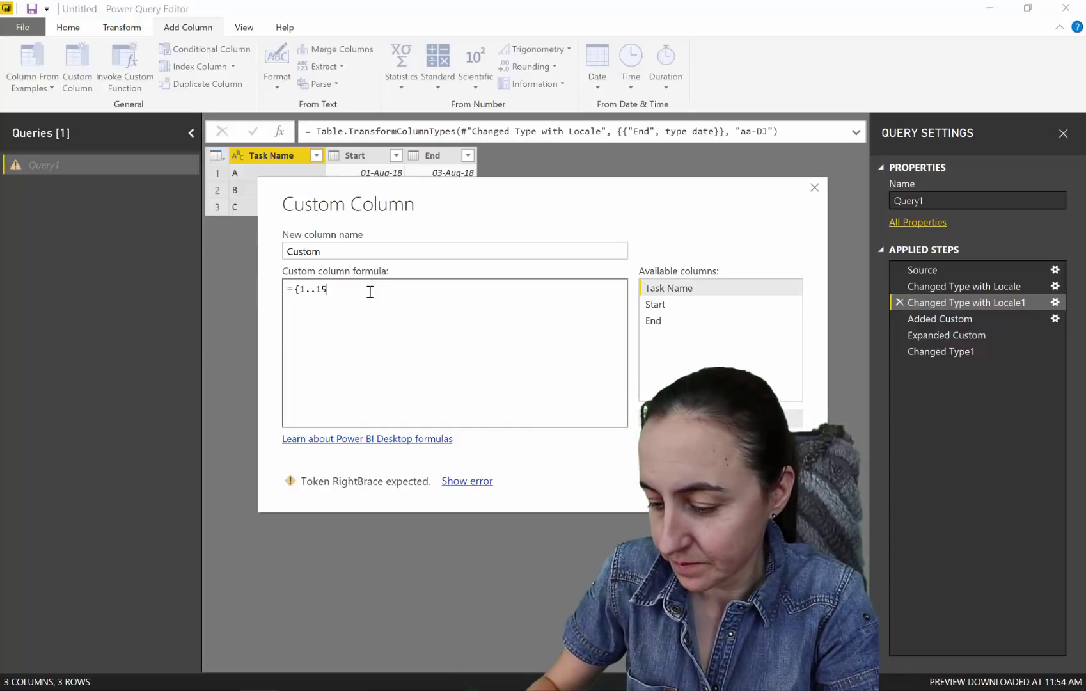
type("}")
key("Return")
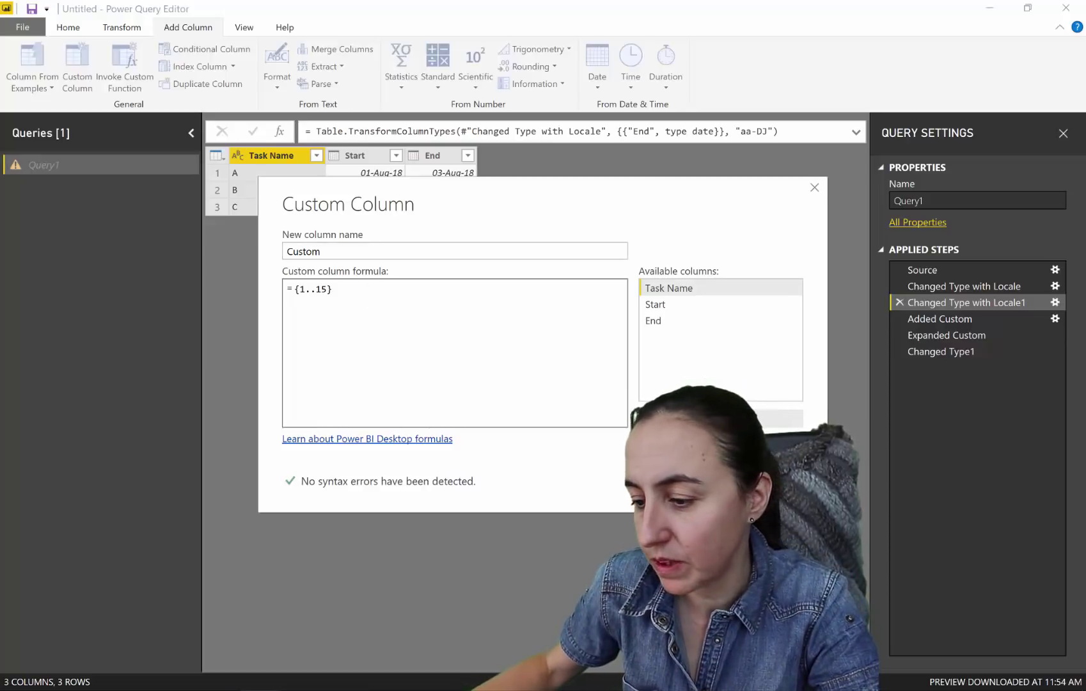
left_click(729, 493)
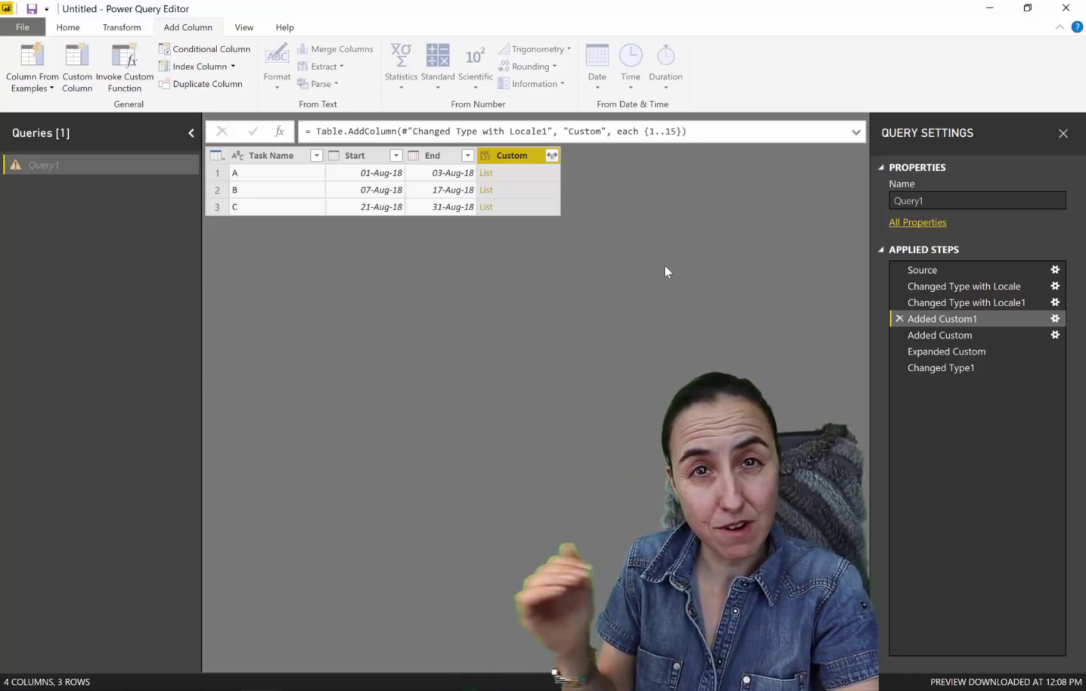
- Preview the 1-to-15 lists in task A's and task B's rows
left_click(521, 181)
scroll(259, 666, "down", 4)
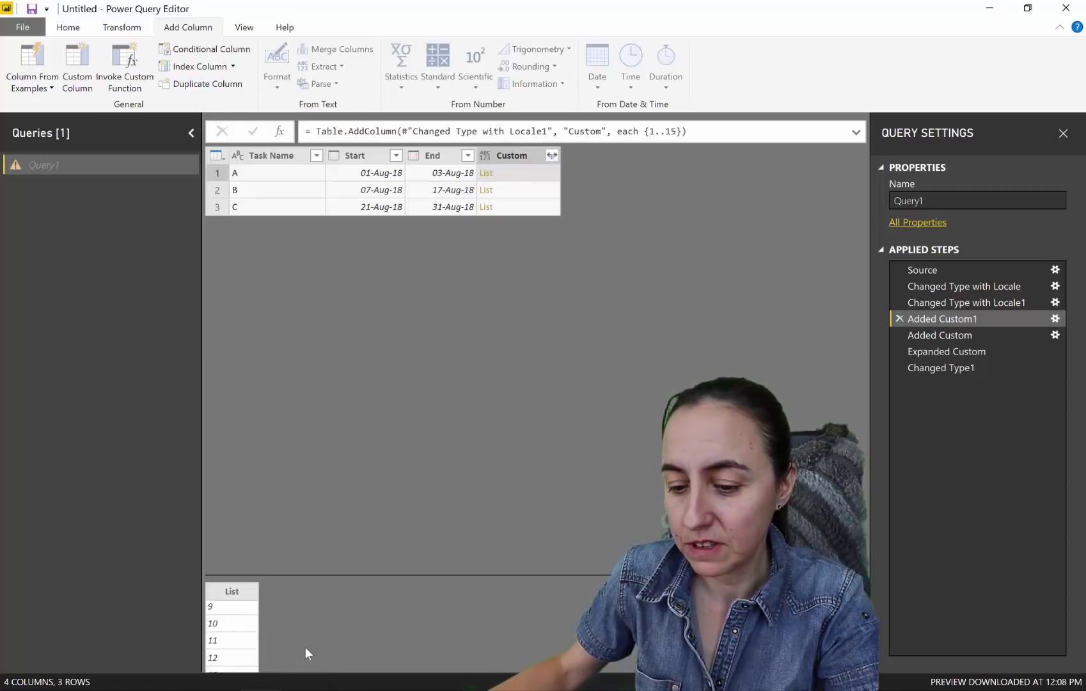
left_click(522, 190)
scroll(301, 613, "down", 4)
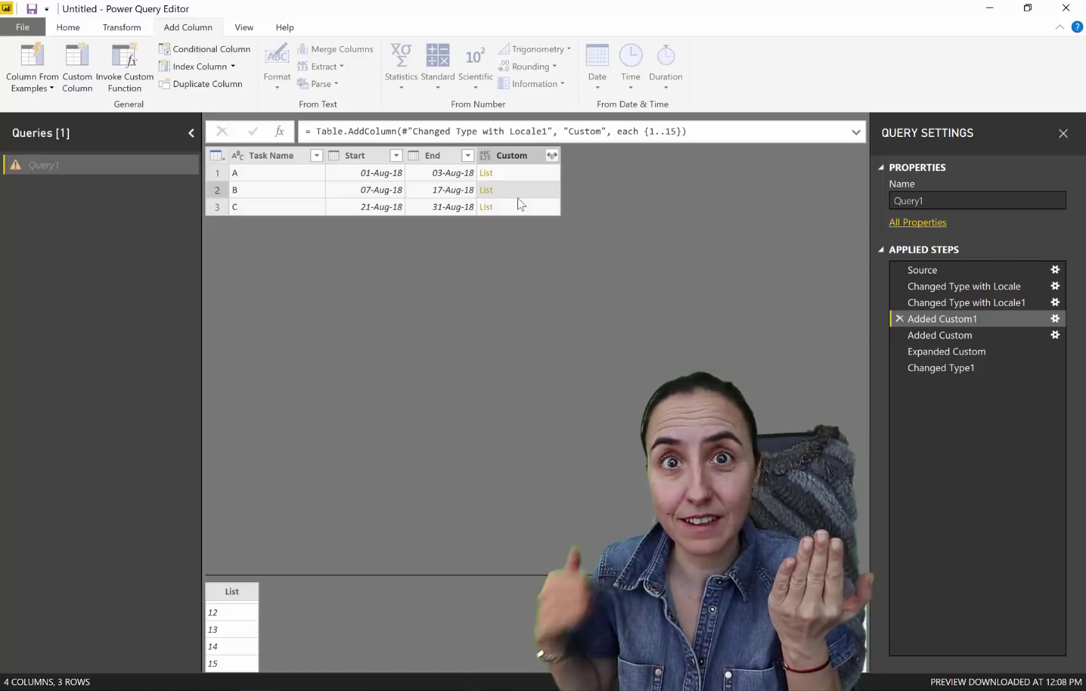
- Change the Added Custom1 formula to {[Start]..[End]}
left_click(1055, 319)
left_click(305, 289)
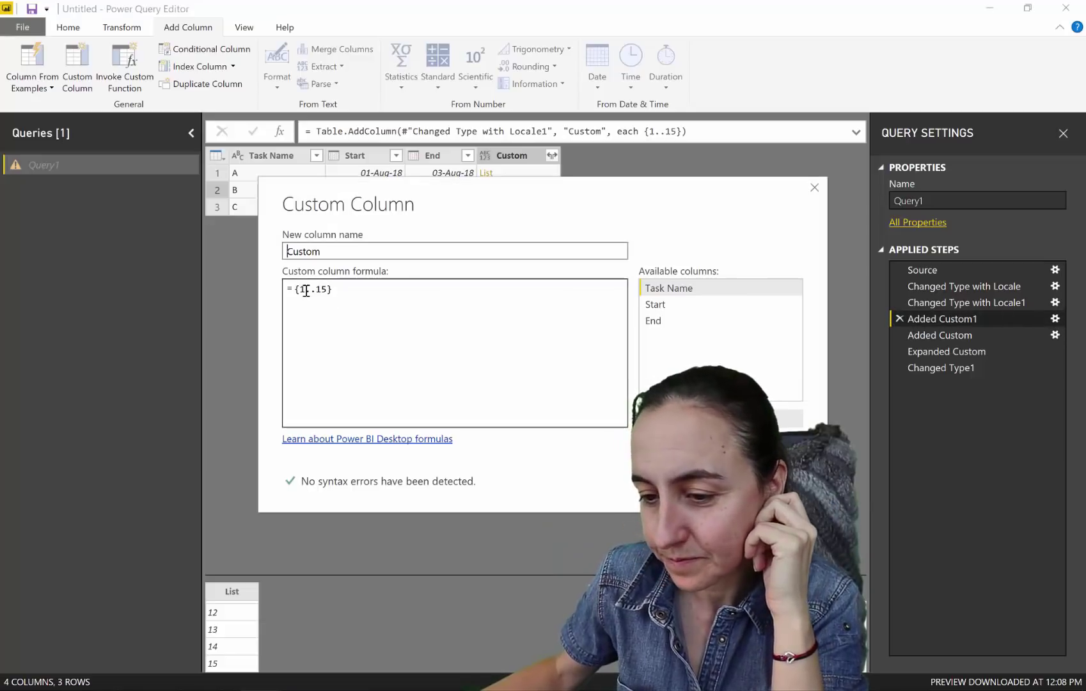
double_click(678, 306)
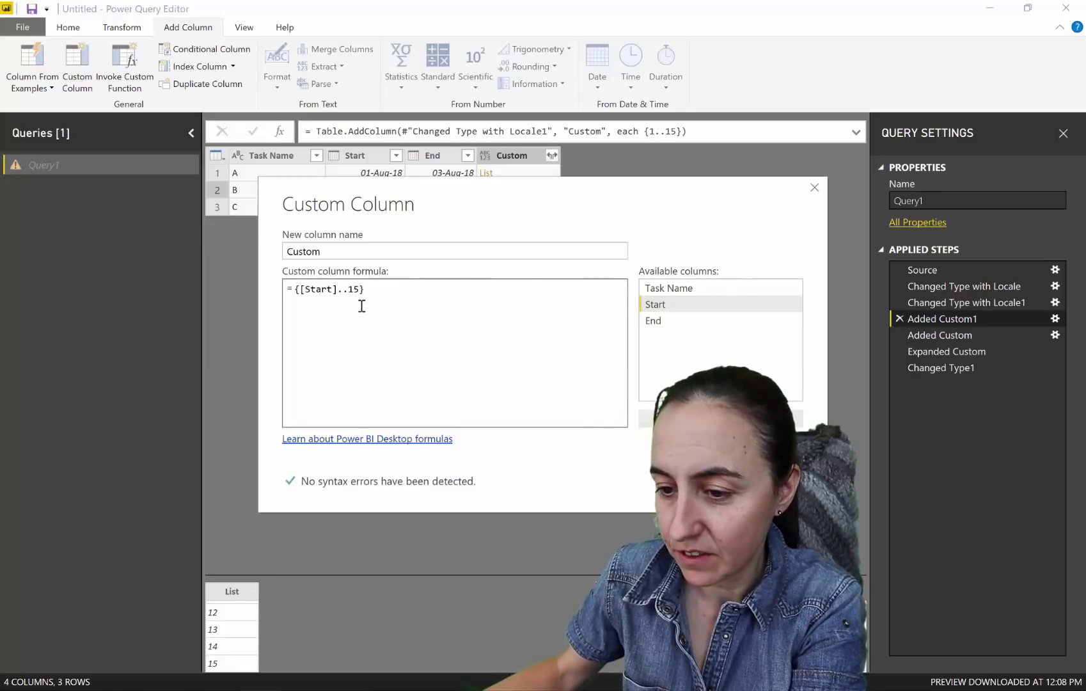
double_click(662, 321)
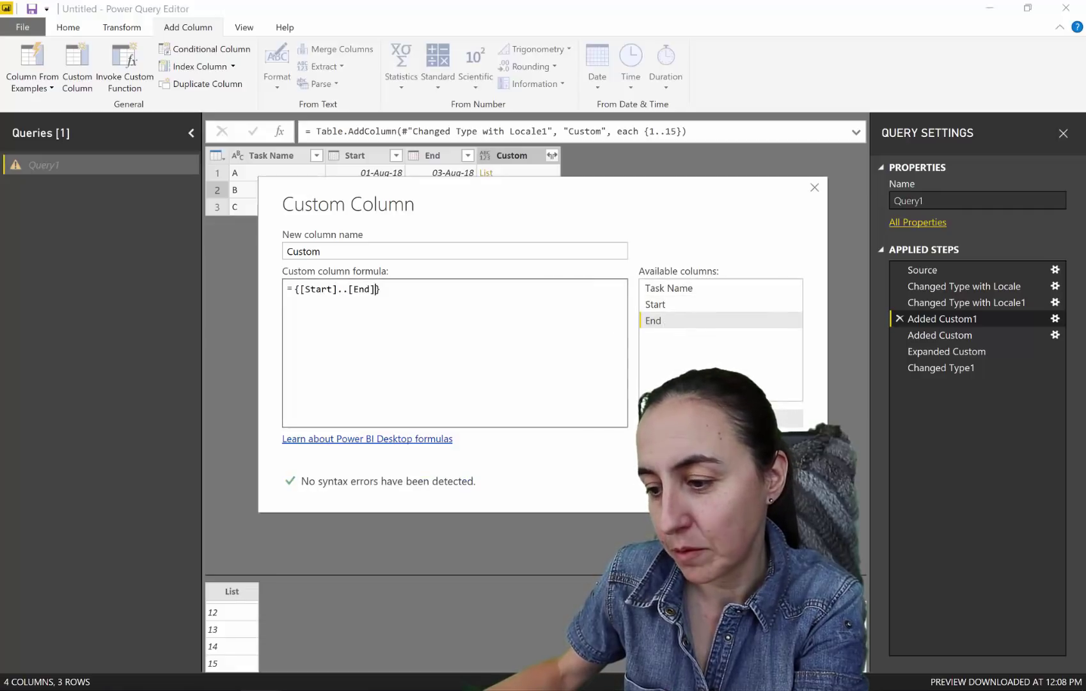
left_click(726, 486)
- Inspect task A's error saying .. cannot be applied to Date types
left_click(532, 179)
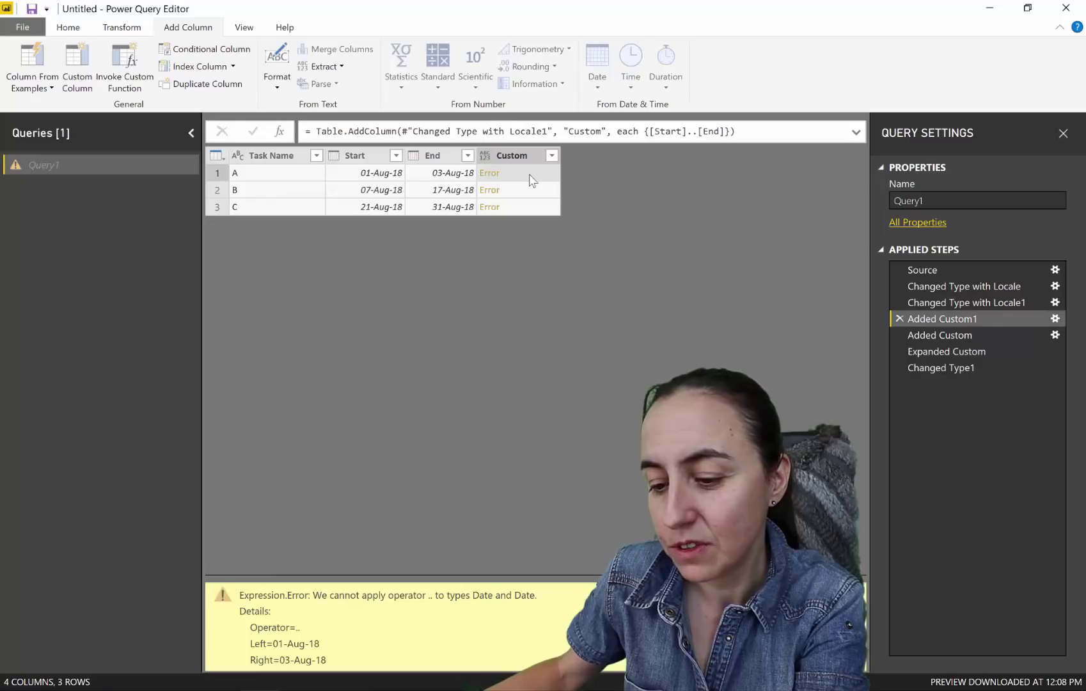
left_click_drag(428, 595, 356, 600)
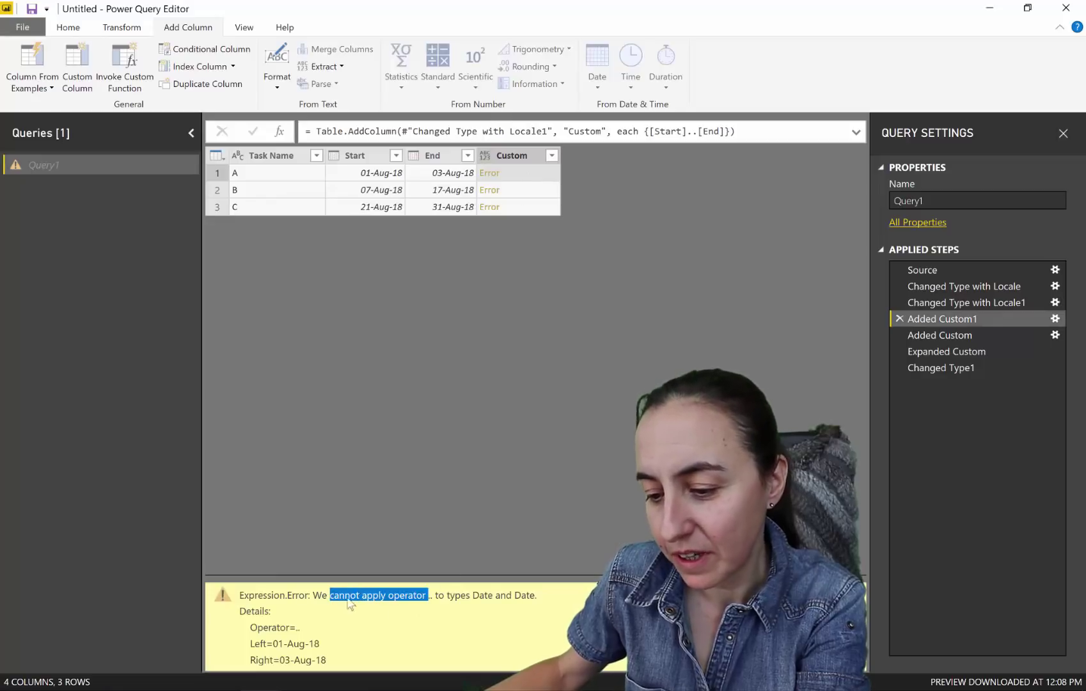
left_click(498, 638)
left_click_drag(451, 599, 511, 601)
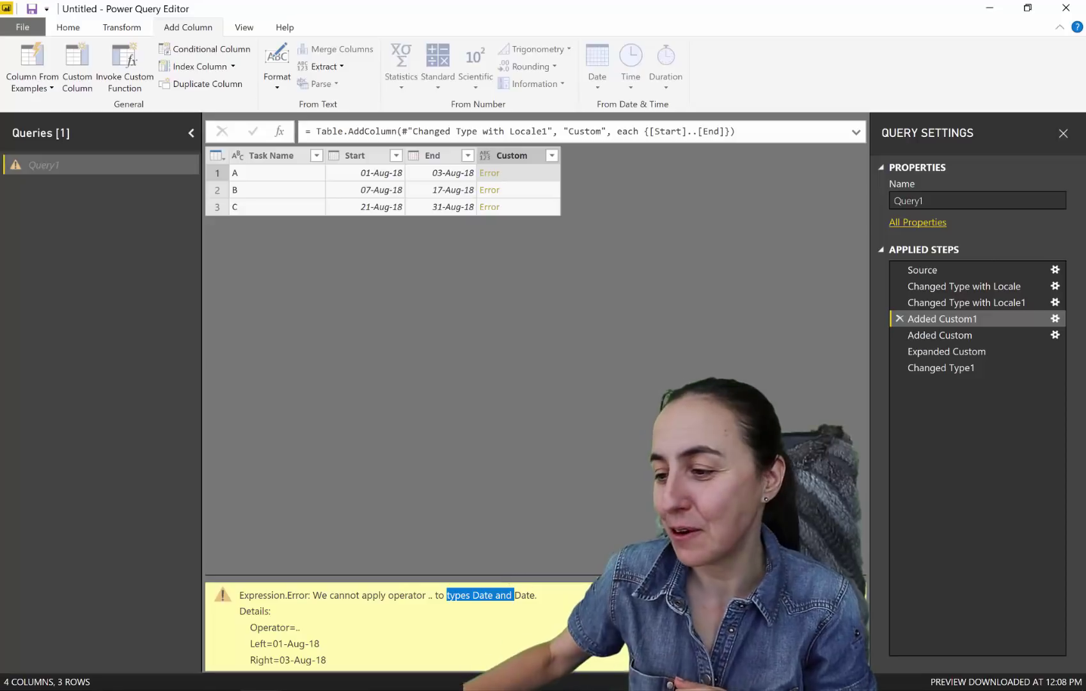
- View the Added Custom step's Number.From formula without changing it
left_click(979, 336)
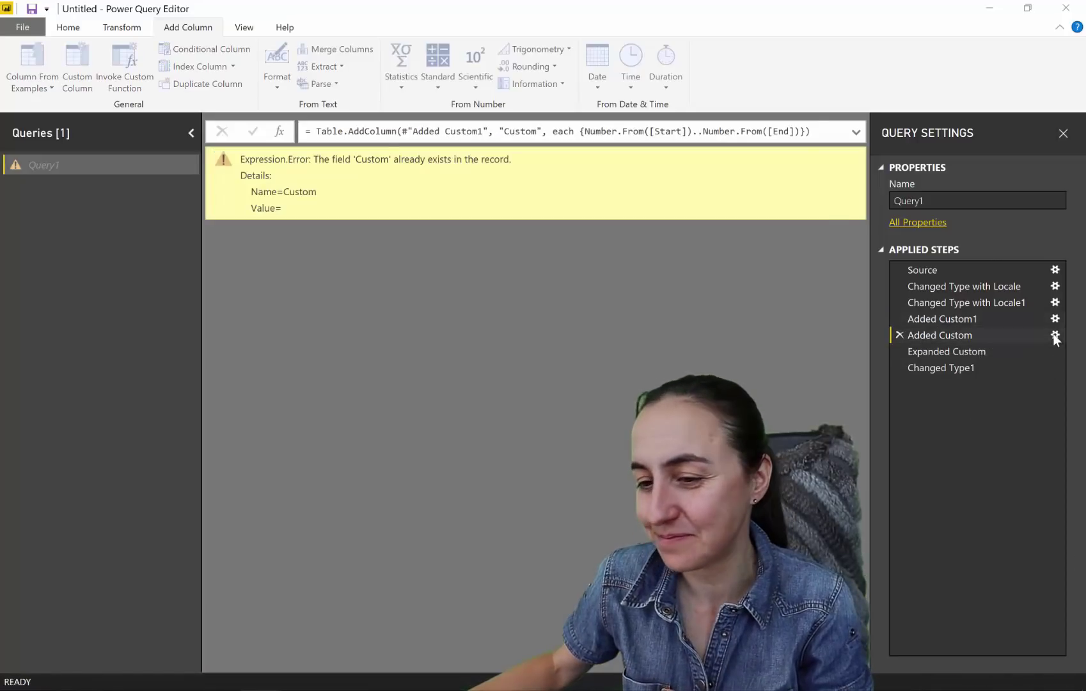
left_click(1053, 336)
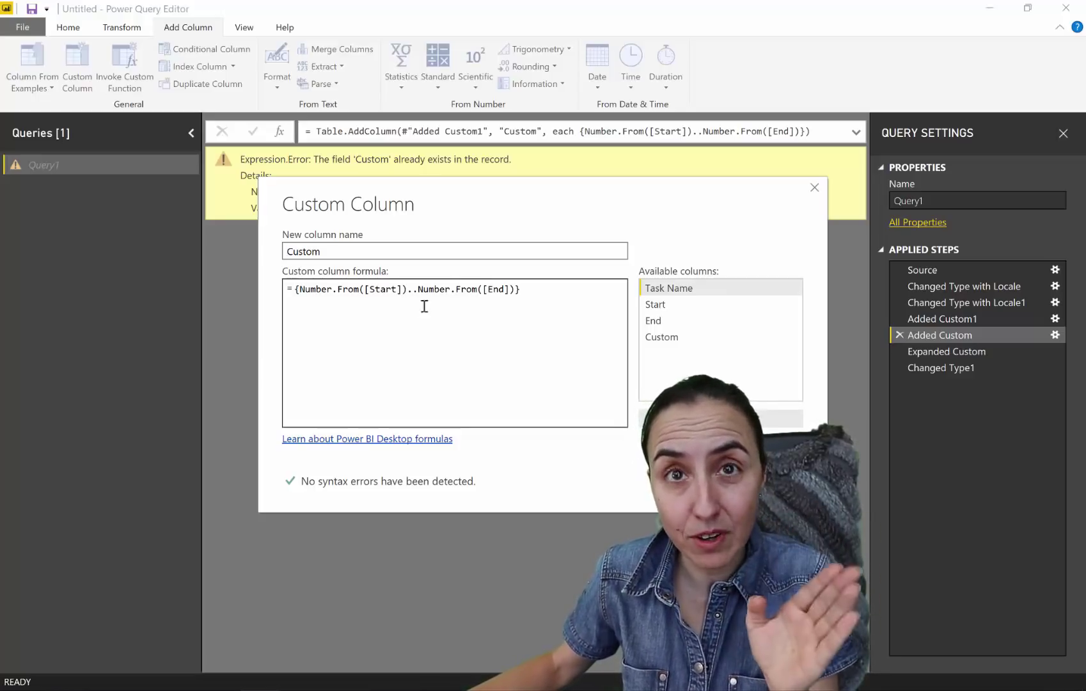
key("Escape")
- Delete Added Custom1 and preview task A's list of 43313 to 43315
left_click(927, 318)
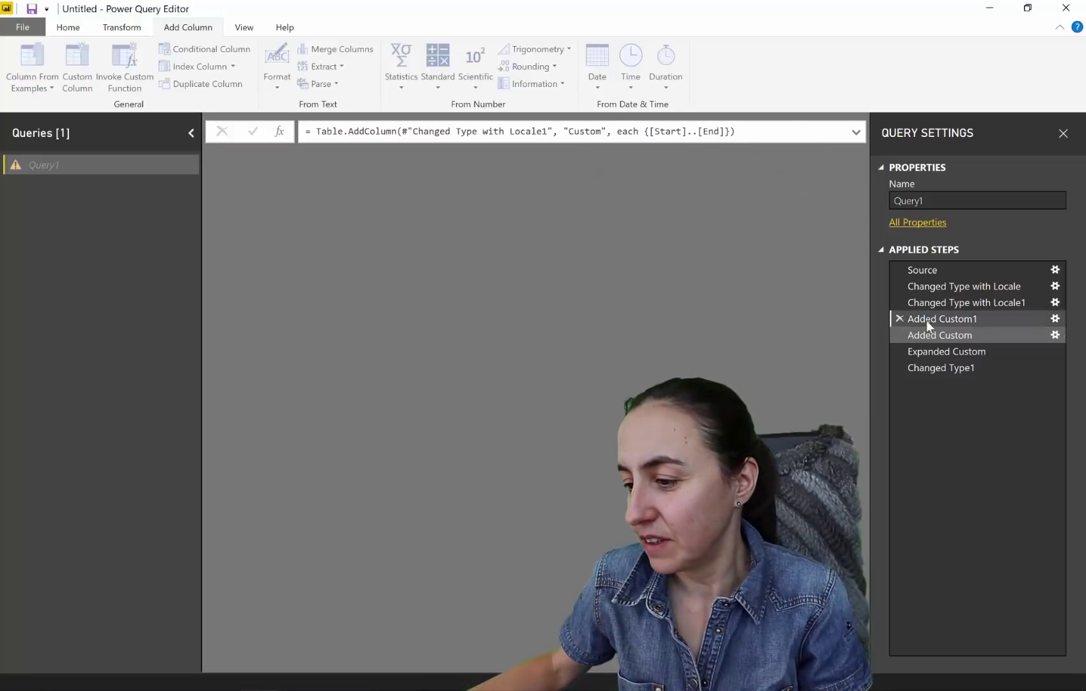
left_click(898, 318)
left_click(621, 385)
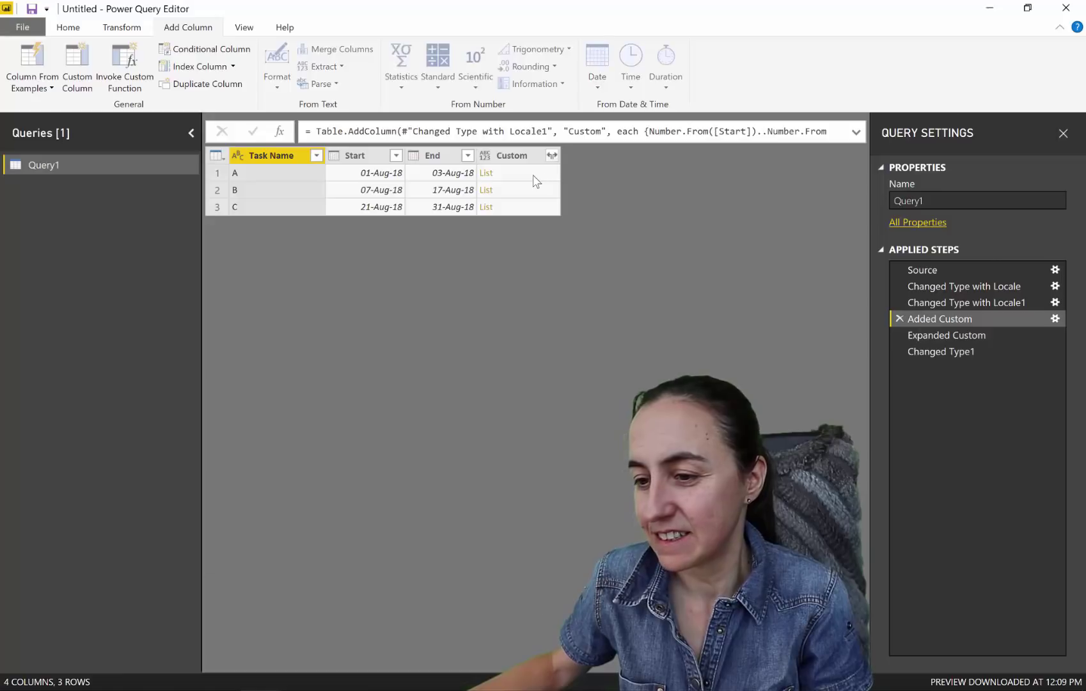
left_click(535, 179)
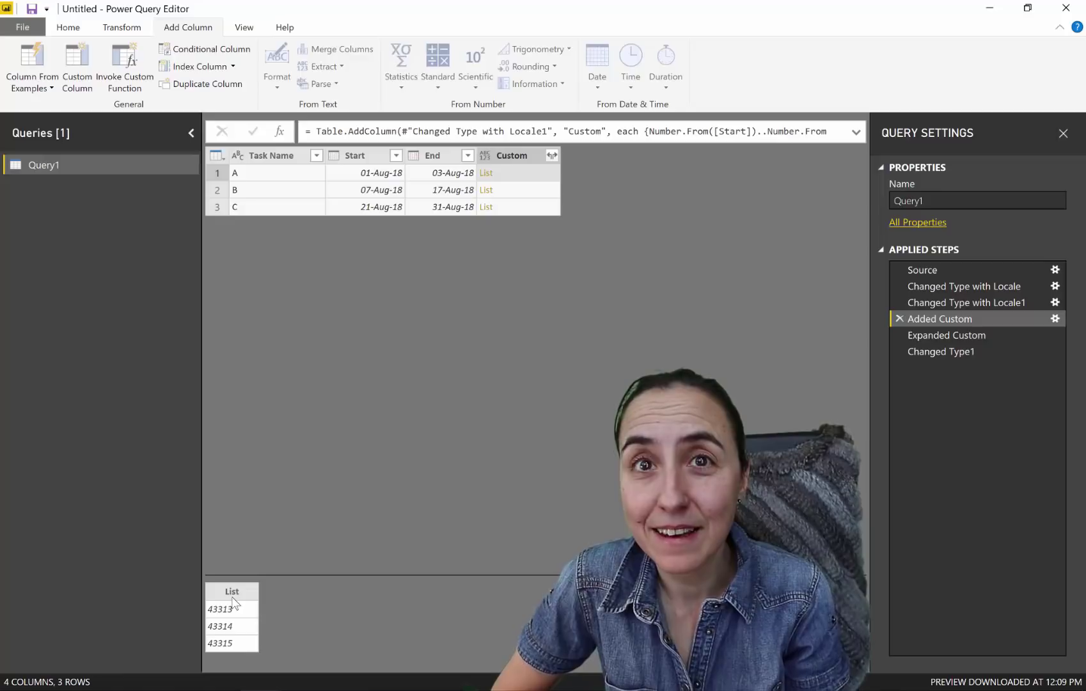
- Review Expanded Custom and Changed Type1: 25 rows with Custom typed as dates
left_click(937, 335)
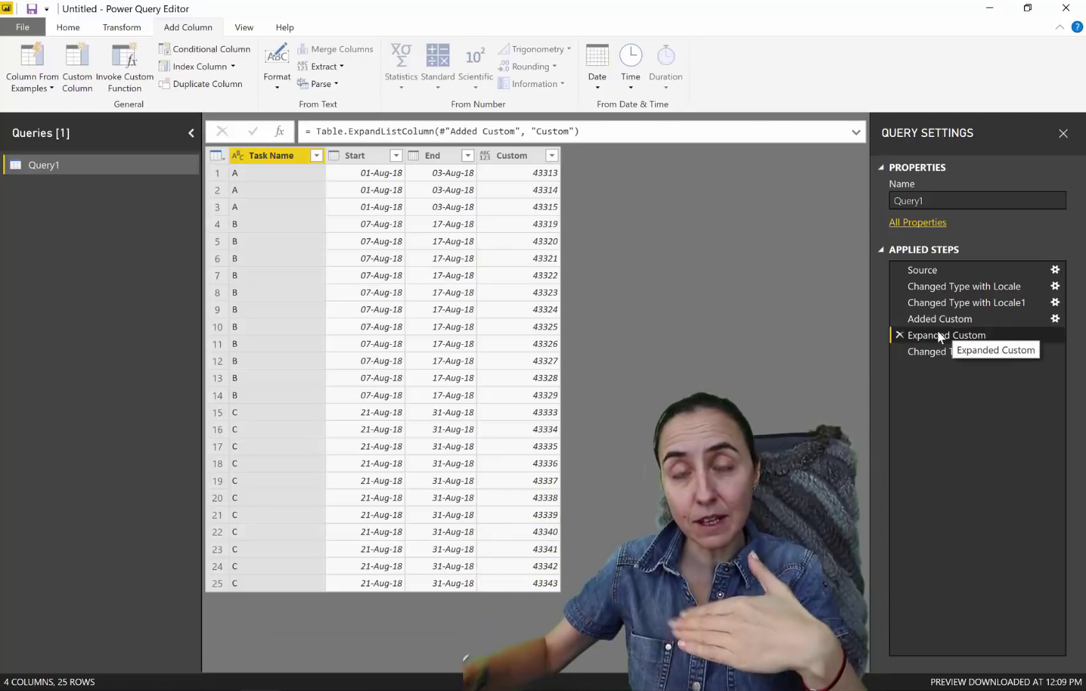
left_click(932, 353)
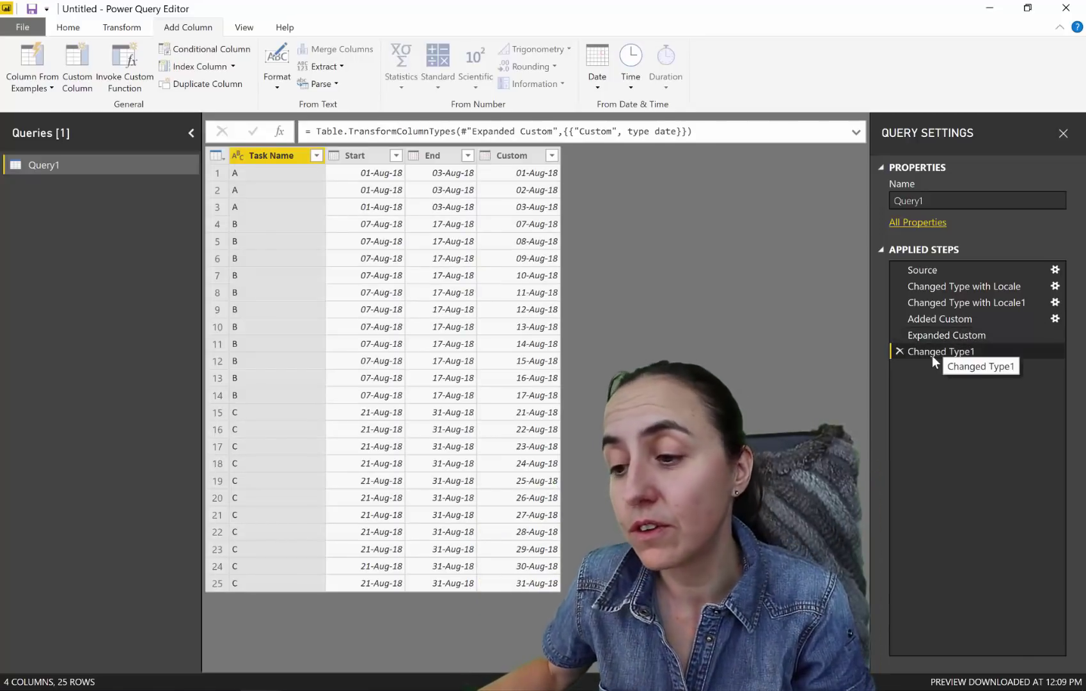